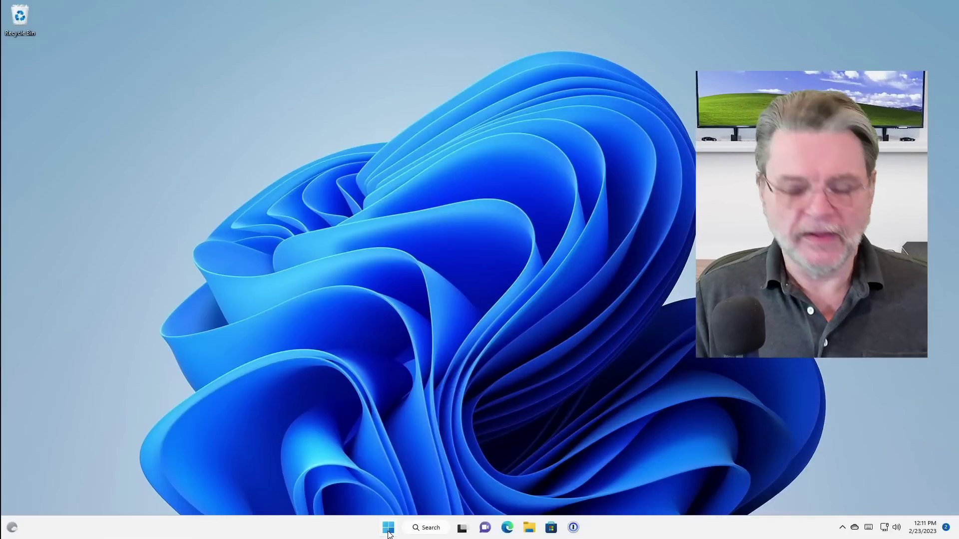
- Search Start for 'resource moni' and launch Resource Monitor from the results
{"action": "type", "text": "reso"}
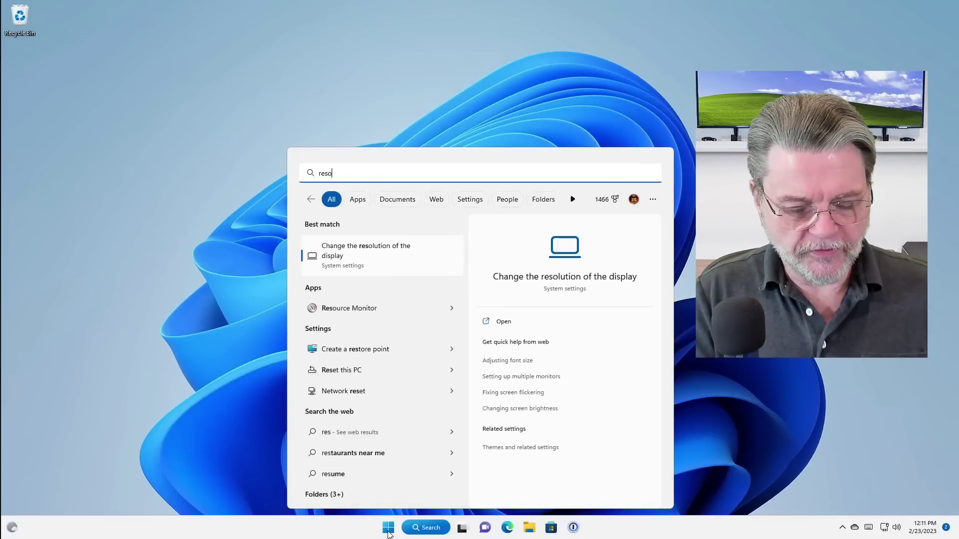
{"action": "type", "text": "urce moni"}
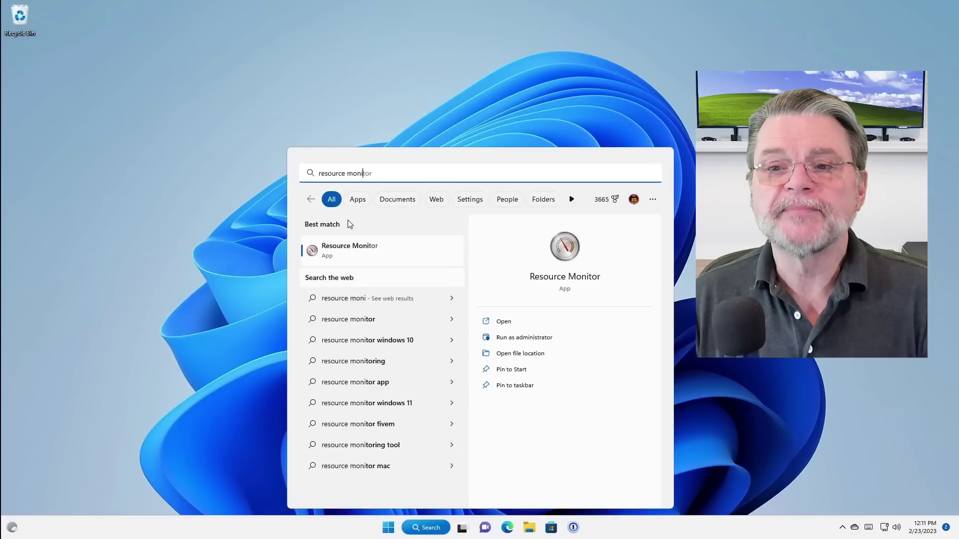
{"action": "left_click", "coordinate": [347, 254]}
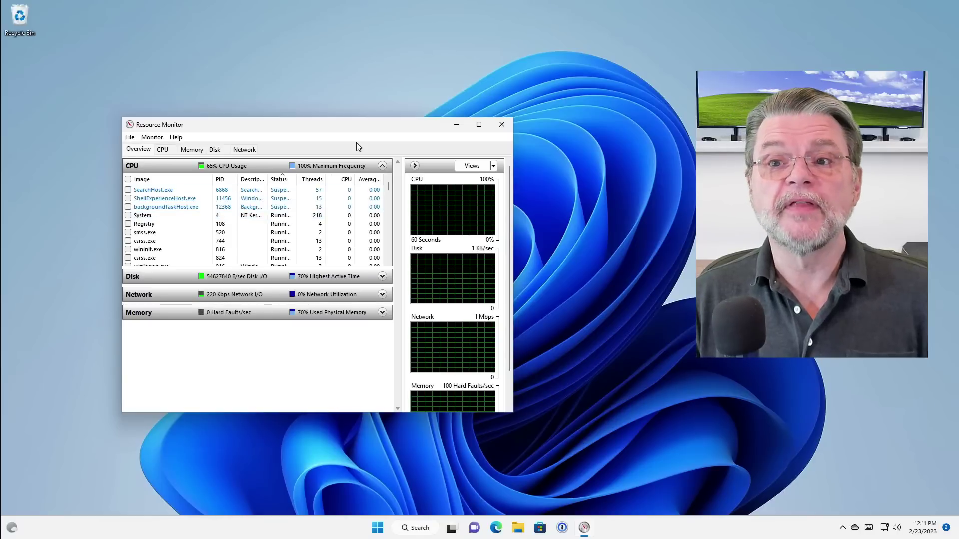
- Move the Resource Monitor window toward the top and enlarge it to nearly fill the screen
{"action": "left_click_drag", "start_coordinate": [357, 129], "coordinate": [339, 56]}
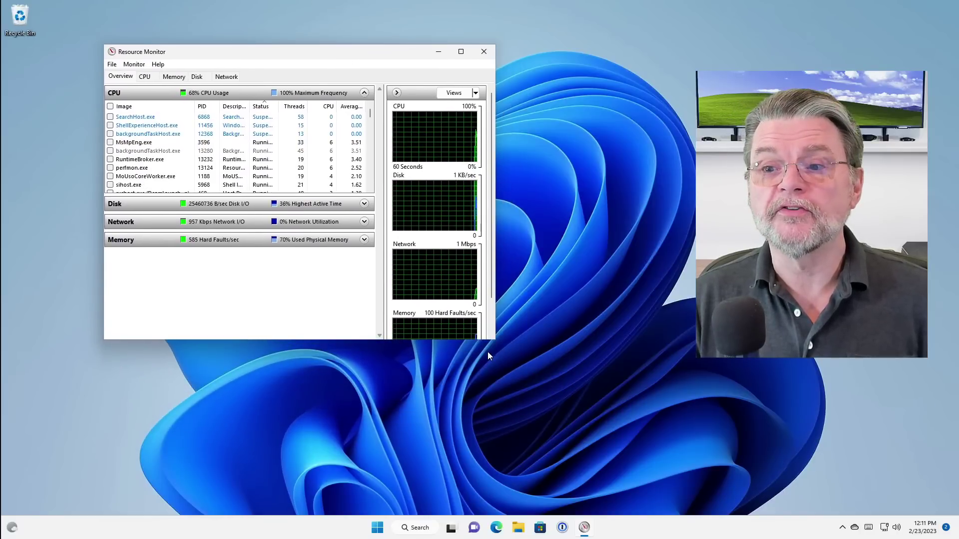
{"action": "left_click_drag", "start_coordinate": [494, 340], "coordinate": [933, 504]}
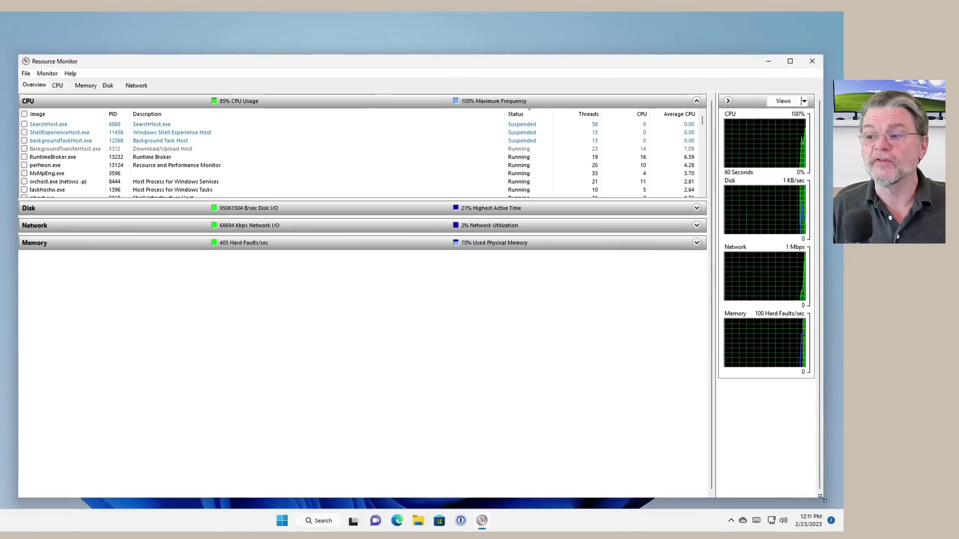
- On the Network tab, widen the Image column and sort processes by Send (B/sec), highest first
{"action": "left_click", "coordinate": [136, 86]}
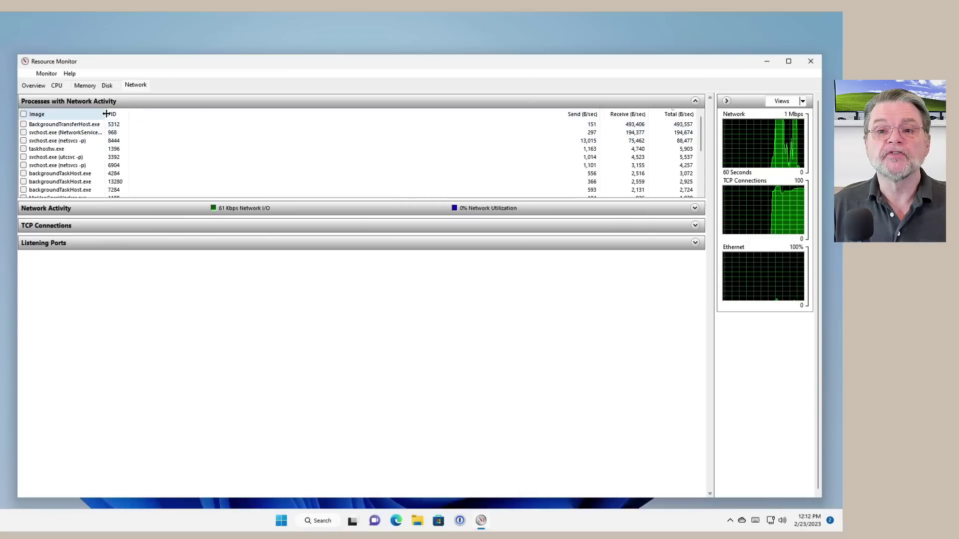
{"action": "left_click_drag", "start_coordinate": [106, 115], "coordinate": [130, 115]}
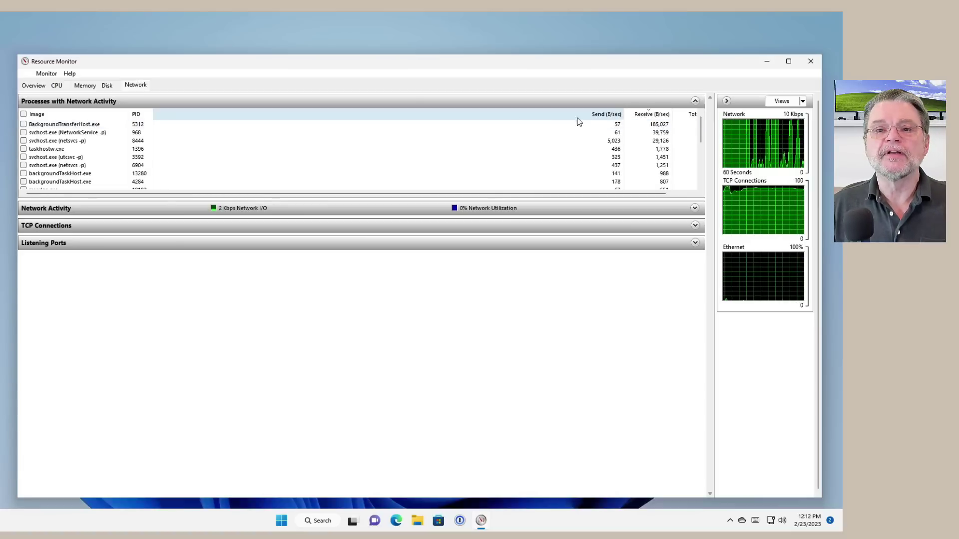
{"action": "left_click", "coordinate": [69, 116]}
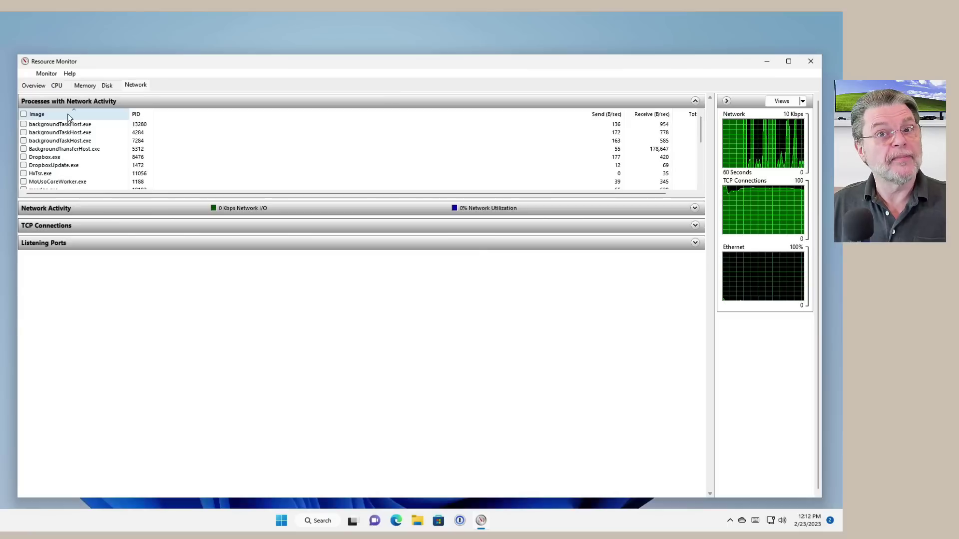
{"action": "left_click", "coordinate": [606, 114]}
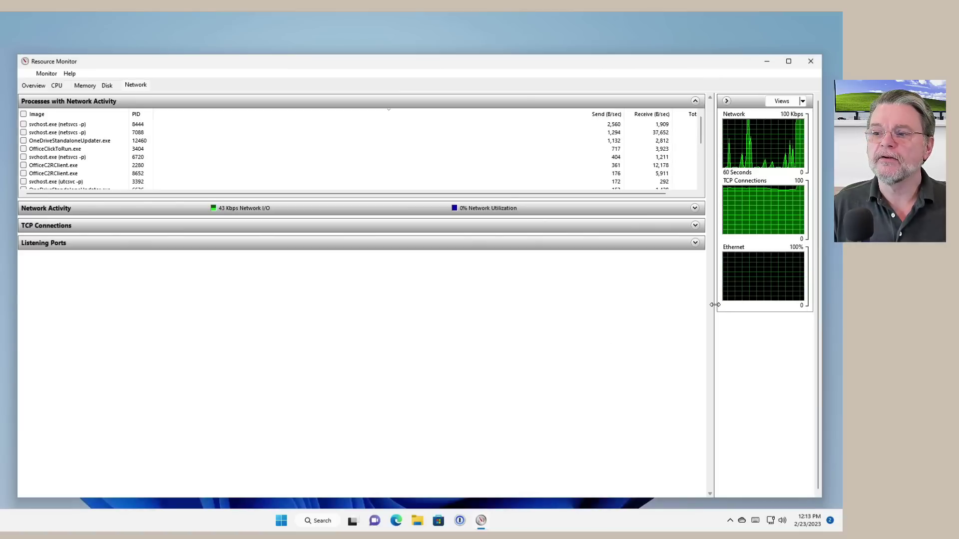
- Drag the splitter left so the network graph pane gets more width
{"action": "left_click_drag", "start_coordinate": [715, 305], "coordinate": [583, 310]}
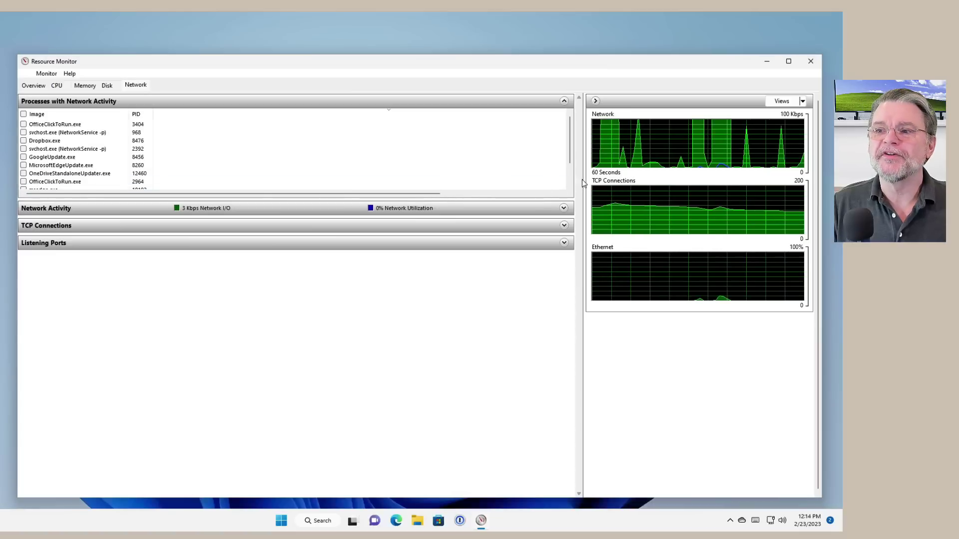
- Pull the Send, Receive and Total columns beside PID and sort by Total (B/sec), highest first
{"action": "left_click_drag", "start_coordinate": [584, 180], "coordinate": [588, 181]}
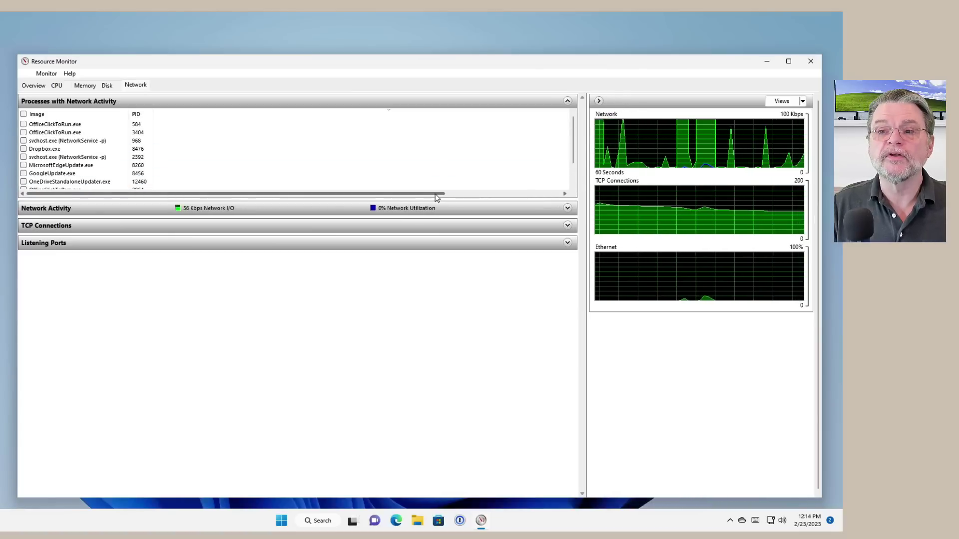
{"action": "left_click_drag", "start_coordinate": [435, 194], "coordinate": [563, 193]}
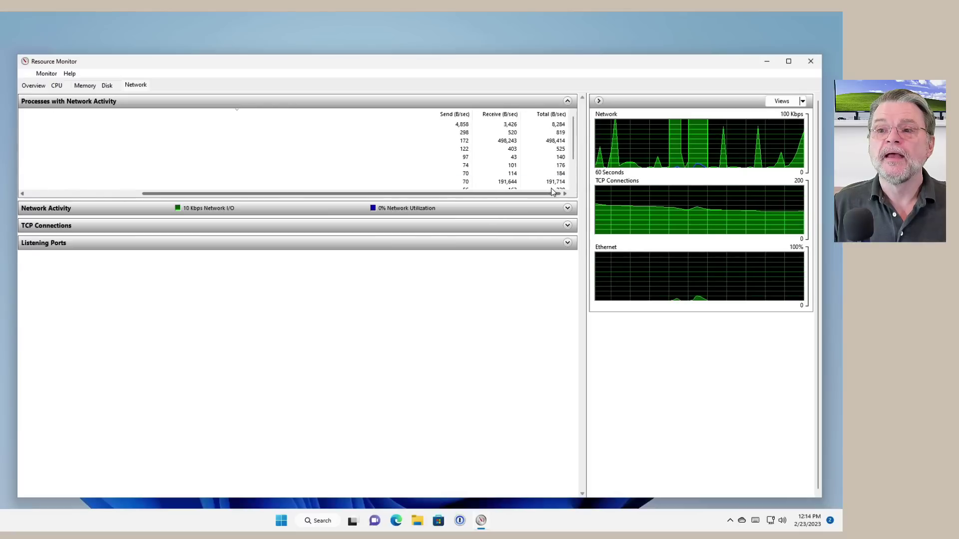
{"action": "left_click_drag", "start_coordinate": [437, 116], "coordinate": [242, 116]}
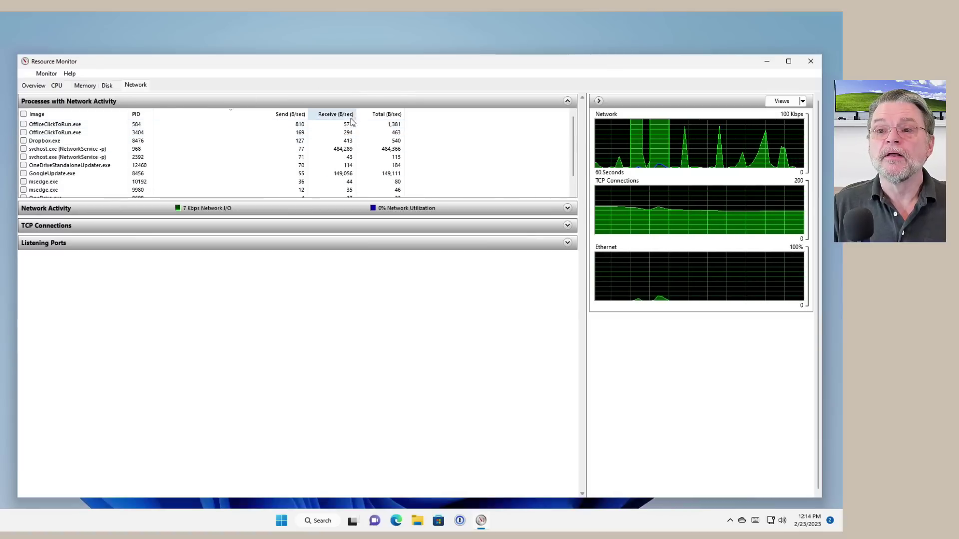
{"action": "left_click", "coordinate": [386, 115]}
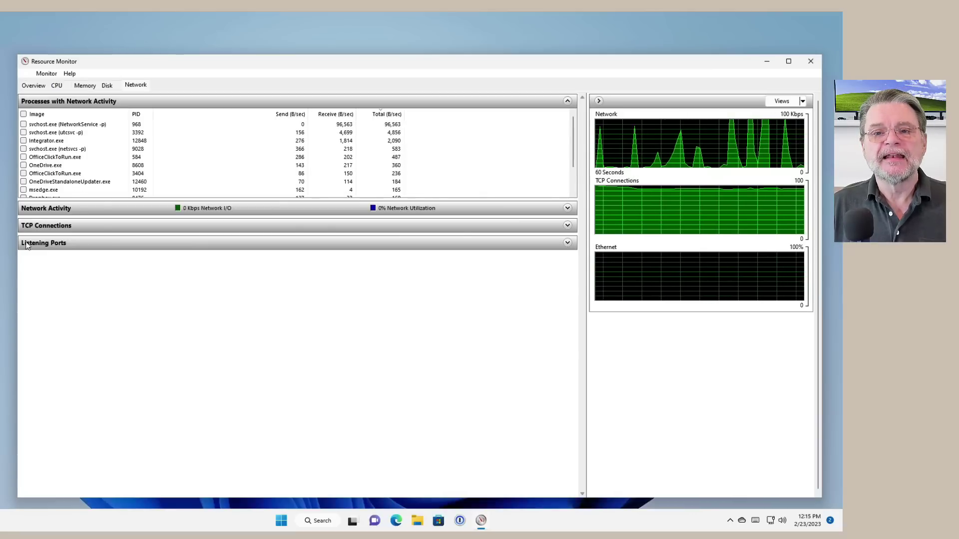
- Expand Network Activity, lengthen its list, and collapse the Send and Receive columns, leaving Total
{"action": "left_click", "coordinate": [62, 210]}
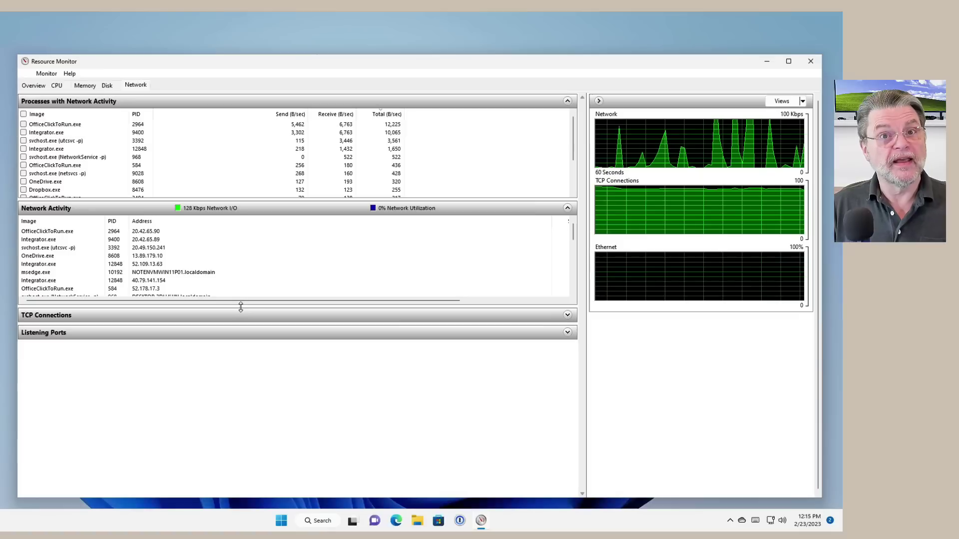
{"action": "left_click_drag", "start_coordinate": [240, 307], "coordinate": [250, 409]}
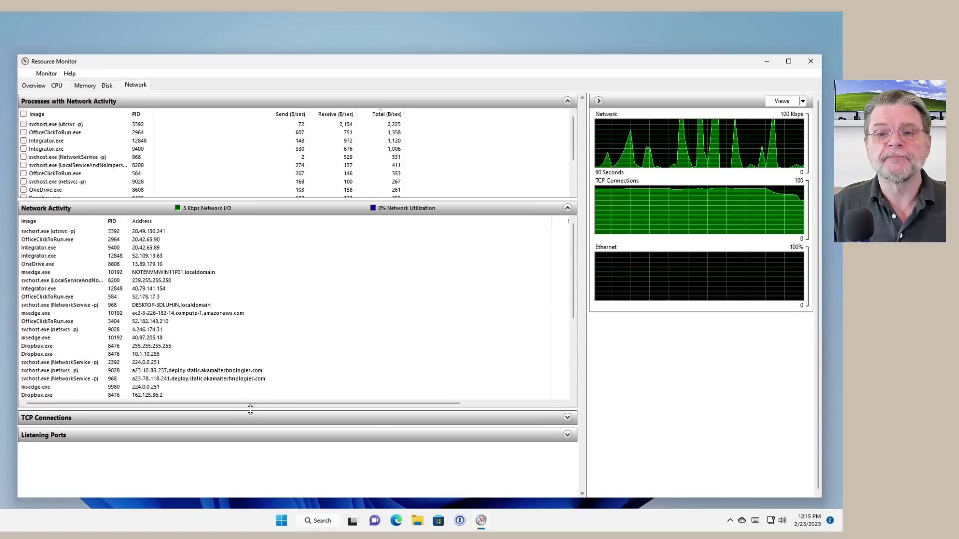
{"action": "left_click_drag", "start_coordinate": [209, 405], "coordinate": [376, 406]}
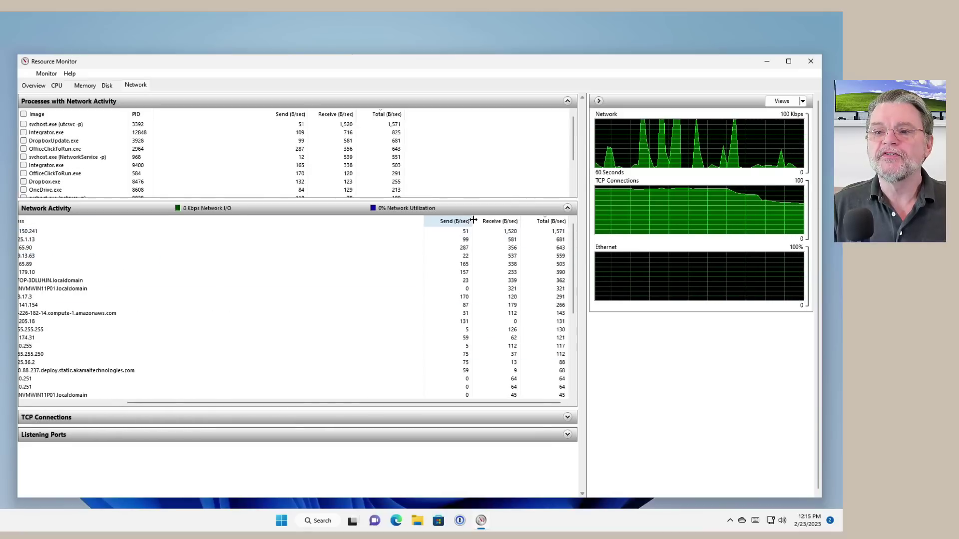
{"action": "left_click_drag", "start_coordinate": [312, 222], "coordinate": [315, 231]}
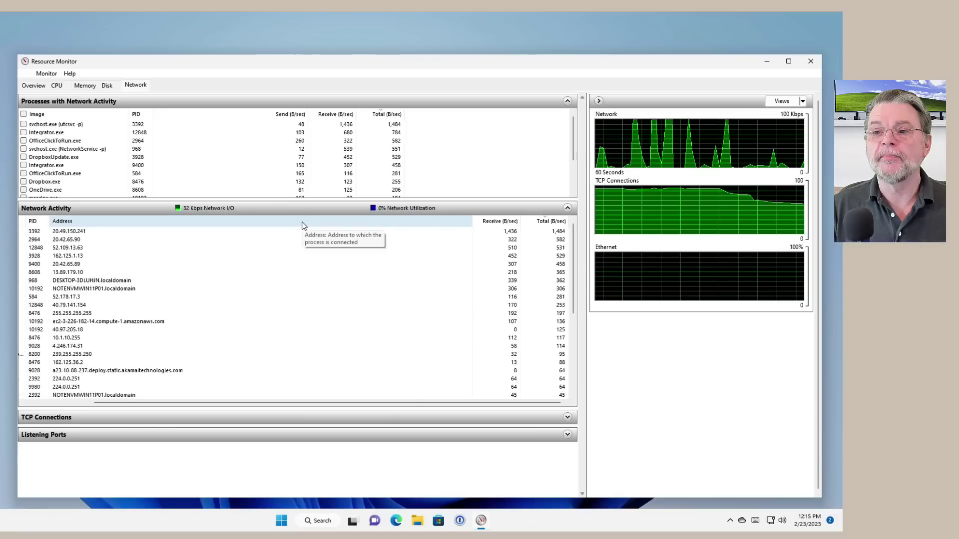
{"action": "left_click_drag", "start_coordinate": [519, 222], "coordinate": [322, 217]}
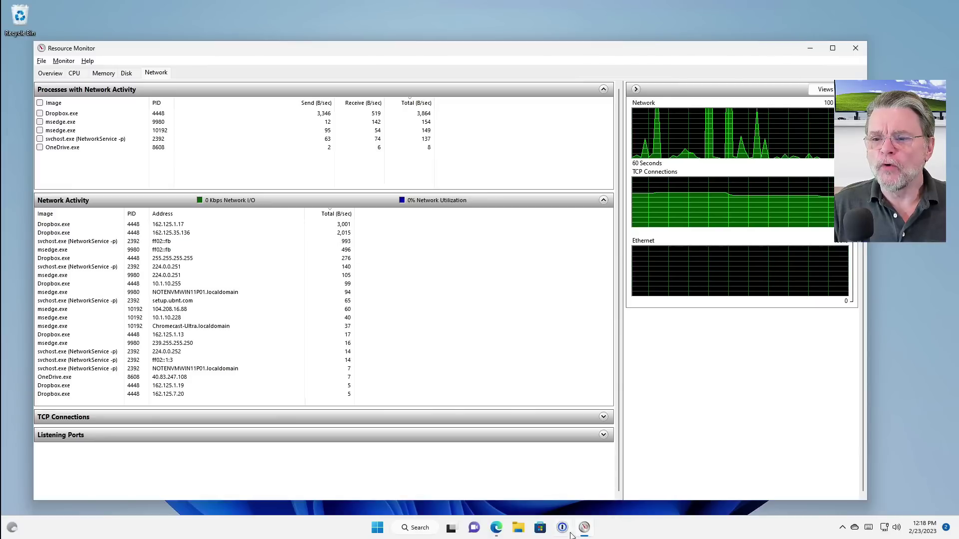
- Bring the Edge window with the DomainTools Whois Lookup page to the front
{"action": "left_click", "coordinate": [502, 534]}
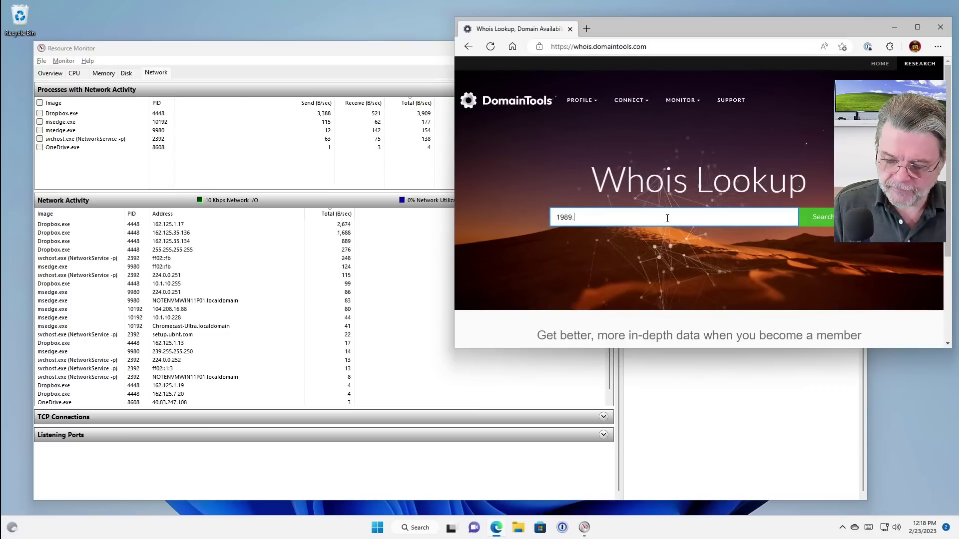
- Run a DomainTools Whois lookup on 162.125.1.17, passing the captcha, then return to Resource Monitor
{"action": "type", "text": "1"}
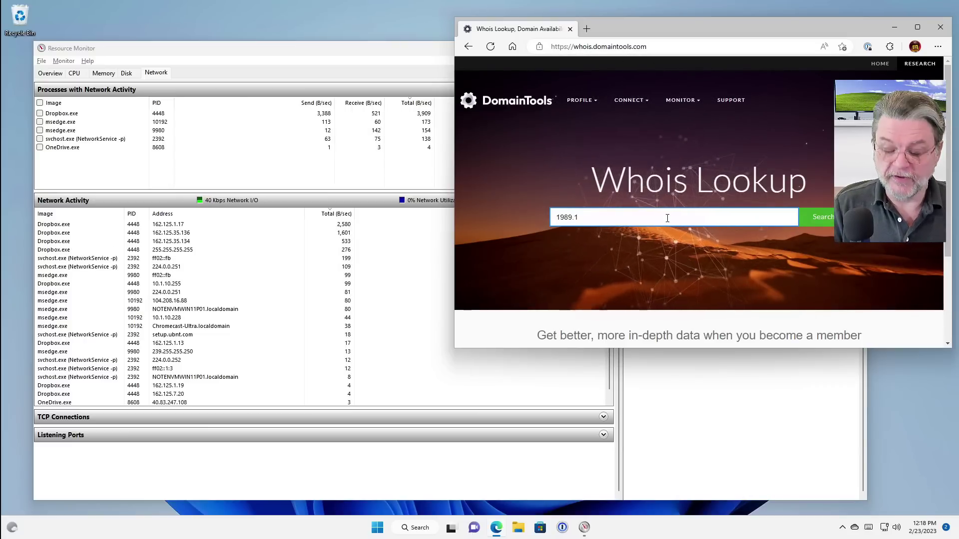
{"action": "key", "text": "BackSpace"}
{"action": "key", "text": "BackSpace"}
{"action": "key", "text": "BackSpace"}
{"action": "key", "text": "BackSpace"}
{"action": "key", "text": "BackSpace"}
{"action": "key", "text": "BackSpace"}
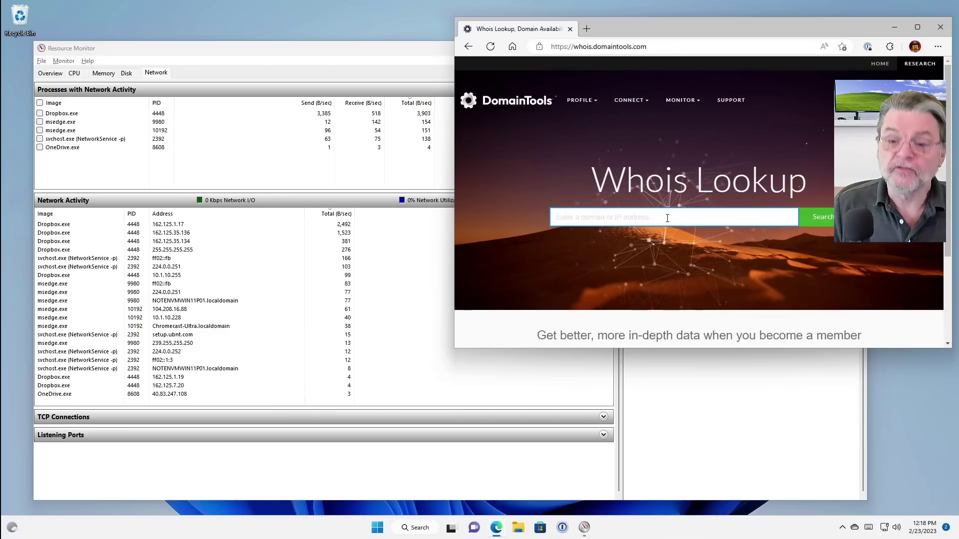
{"action": "type", "text": "162.12"}
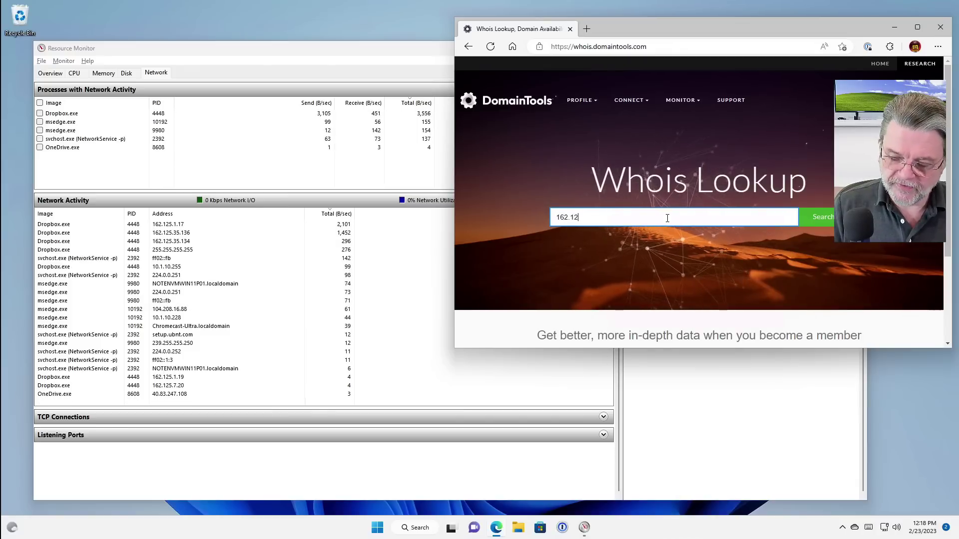
{"action": "type", "text": "5.1.1"}
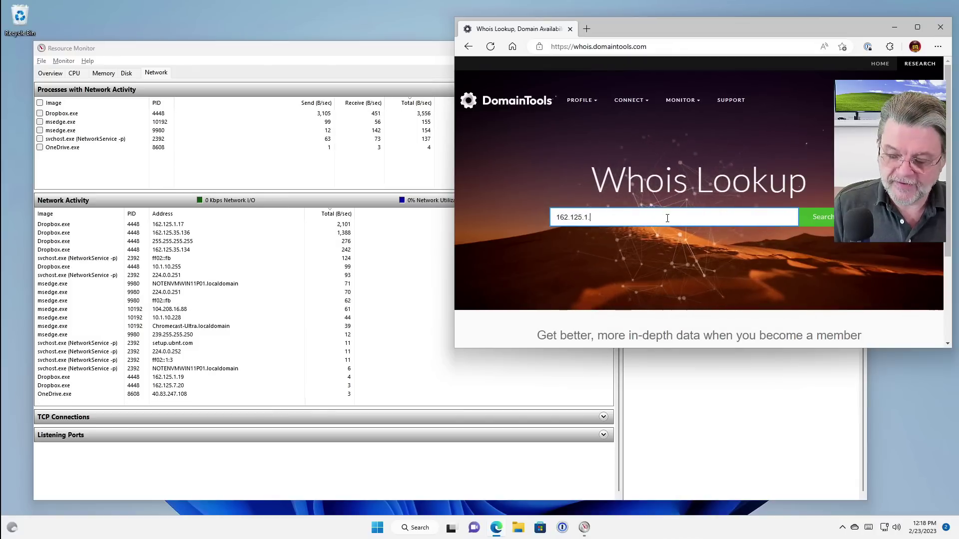
{"action": "type", "text": "7"}
{"action": "left_click", "coordinate": [820, 217]}
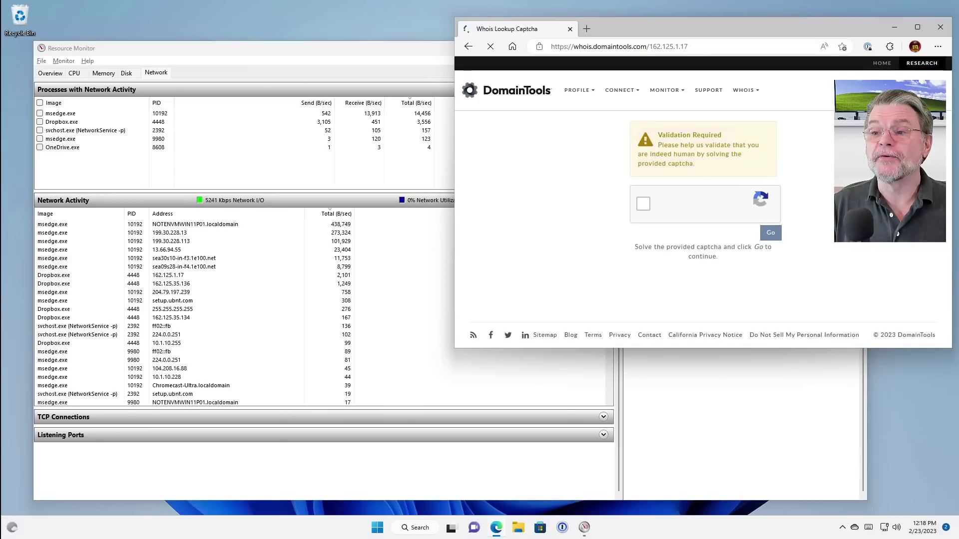
{"action": "left_click", "coordinate": [641, 206]}
{"action": "left_click", "coordinate": [776, 237]}
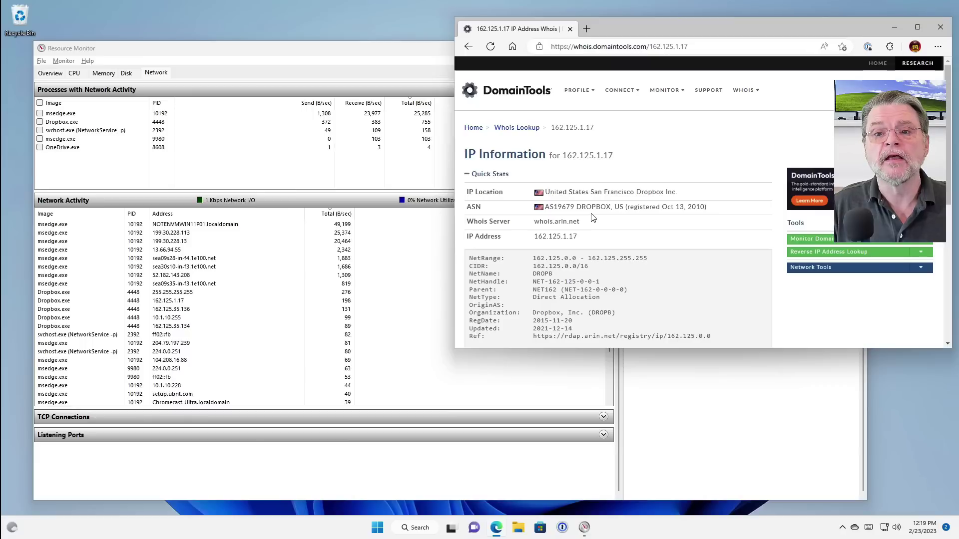
{"action": "left_click", "coordinate": [185, 60]}
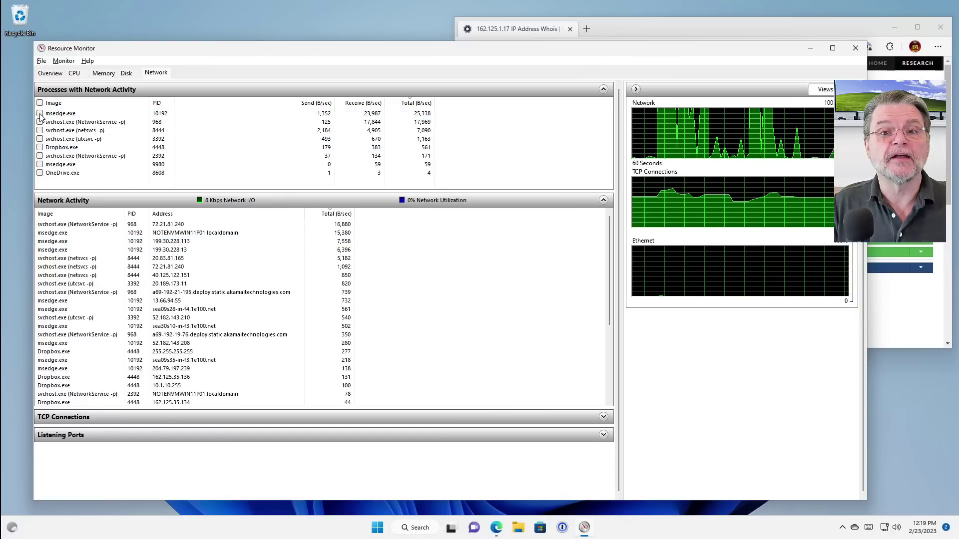
- Tick msedge.exe so Network Activity shows only the browser's remote addresses
{"action": "left_click", "coordinate": [40, 114]}
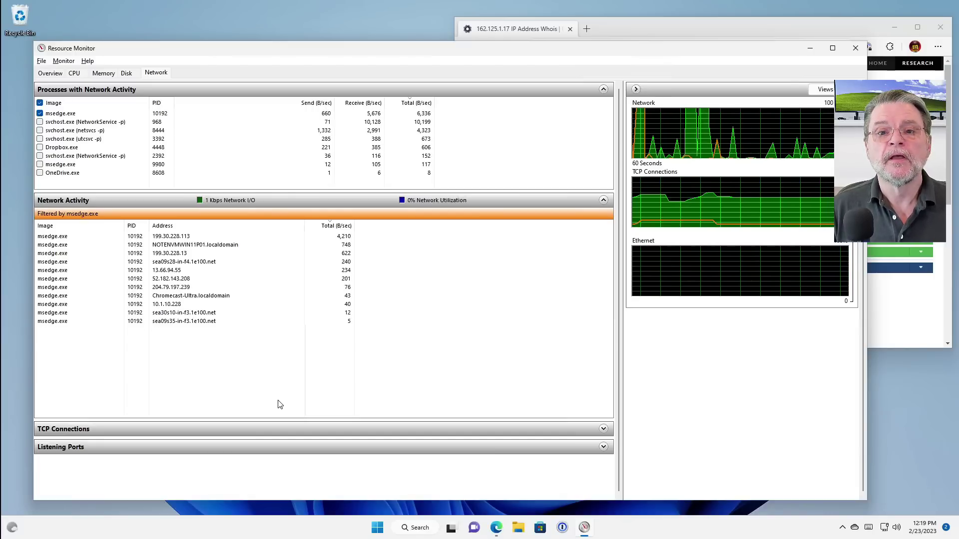
- Swap the filter from msedge.exe to Dropbox.exe, with processes sorted by Total (B/sec), highest first
{"action": "left_click", "coordinate": [40, 156]}
{"action": "left_click", "coordinate": [40, 113]}
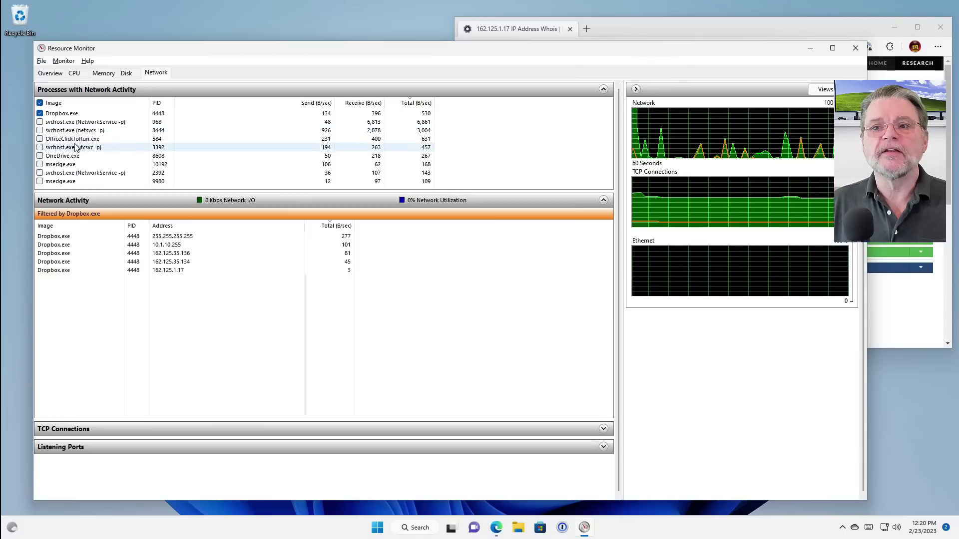
{"action": "left_click", "coordinate": [426, 103]}
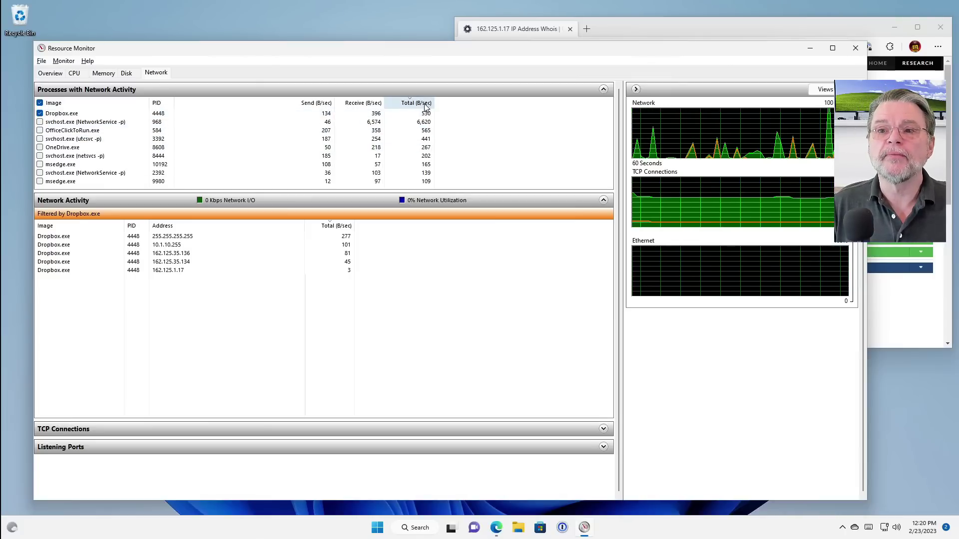
{"action": "left_click", "coordinate": [426, 103]}
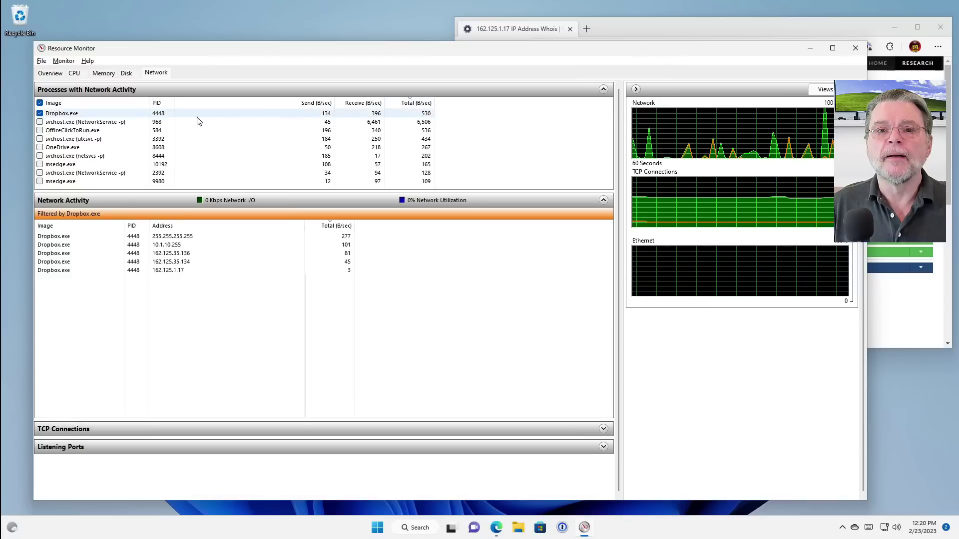
{"action": "left_click", "coordinate": [40, 113]}
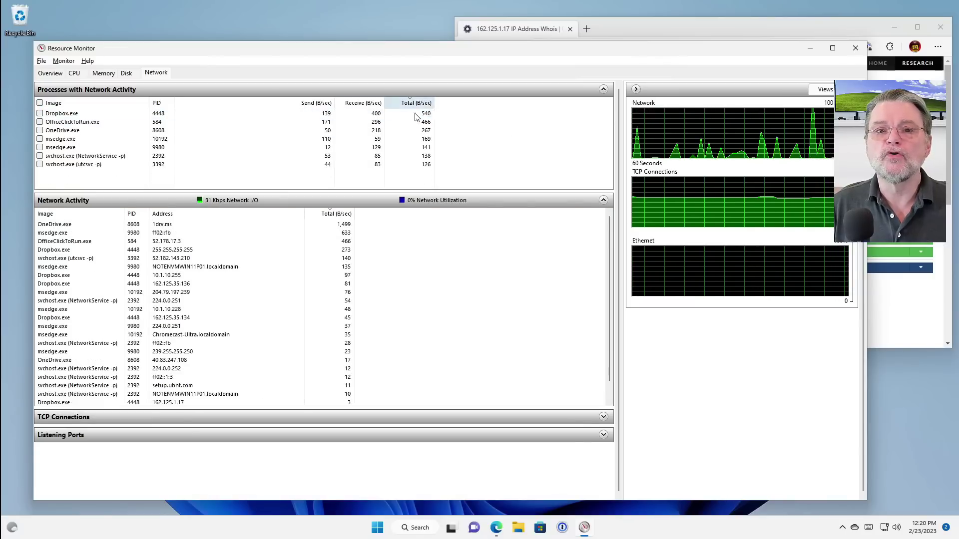
{"action": "left_click", "coordinate": [39, 113]}
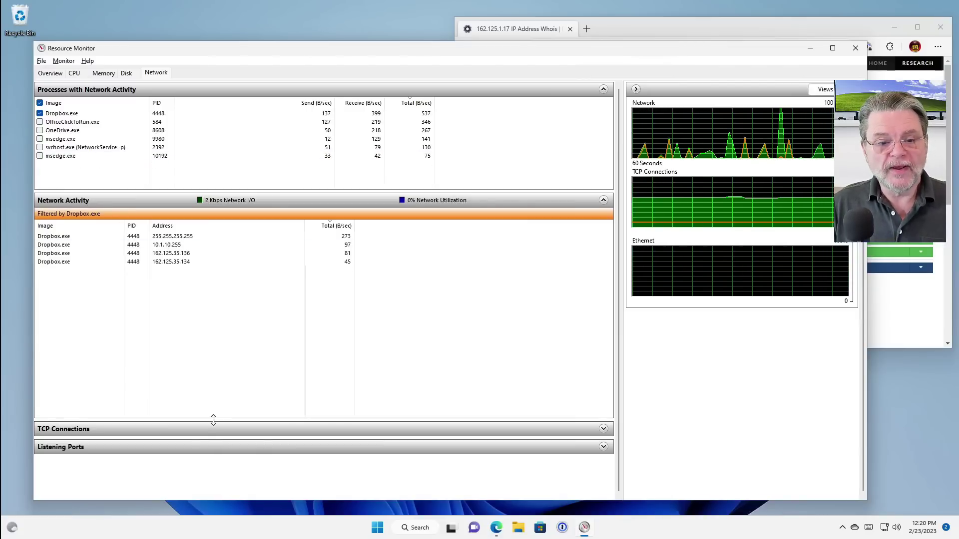
- Shrink the Network Activity list, expand TCP Connections, and narrow the Local and Remote Address columns so Dropbox.exe's ports fit
{"action": "left_click_drag", "start_coordinate": [213, 420], "coordinate": [264, 296]}
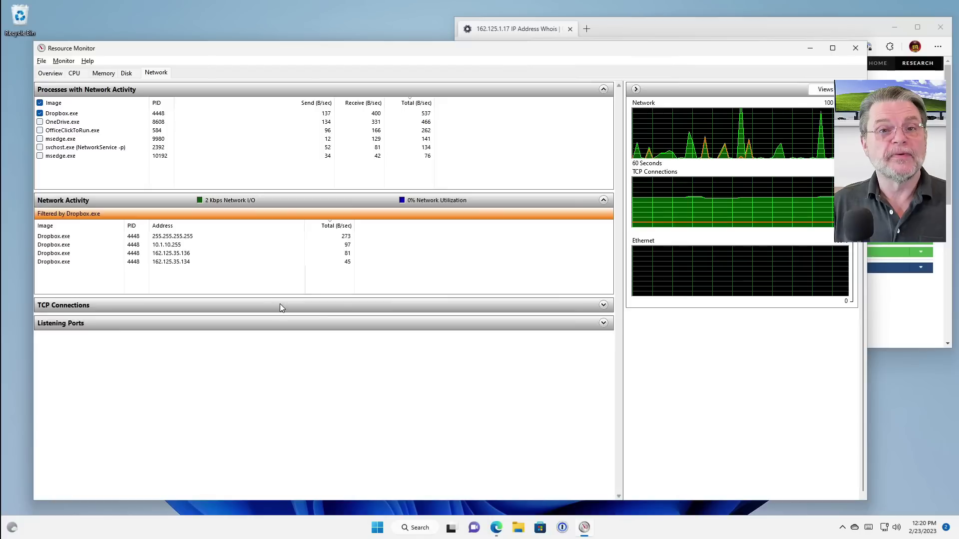
{"action": "left_click", "coordinate": [120, 306]}
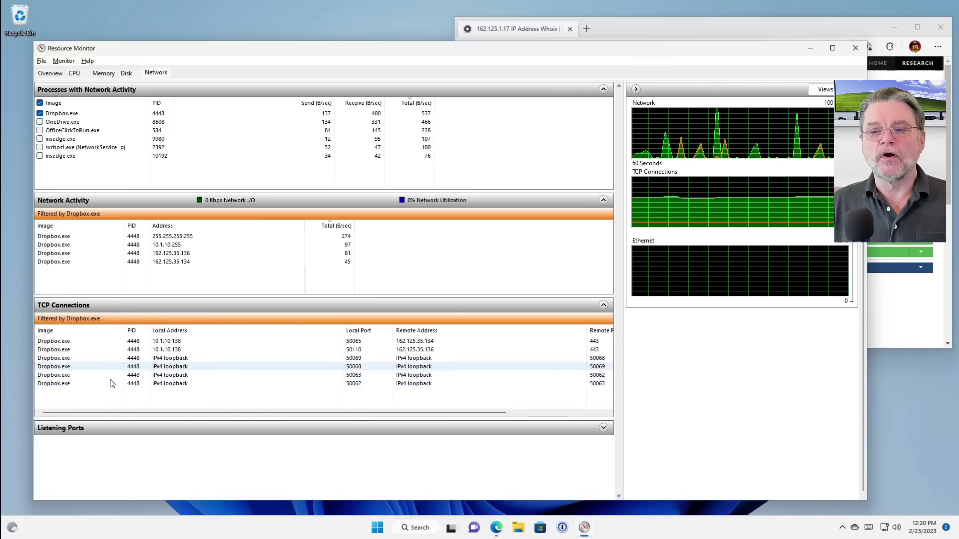
{"action": "left_click_drag", "start_coordinate": [260, 413], "coordinate": [430, 415]}
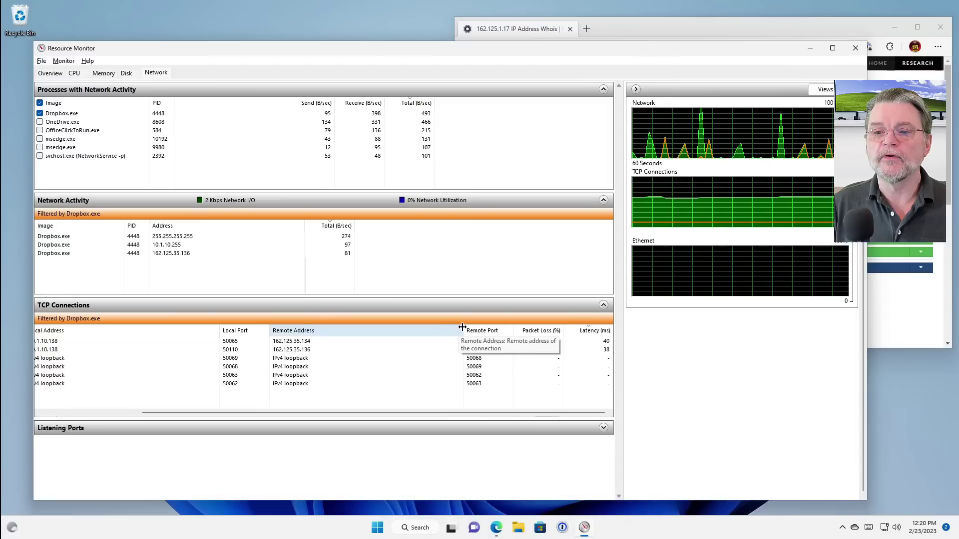
{"action": "left_click_drag", "start_coordinate": [462, 330], "coordinate": [376, 328]}
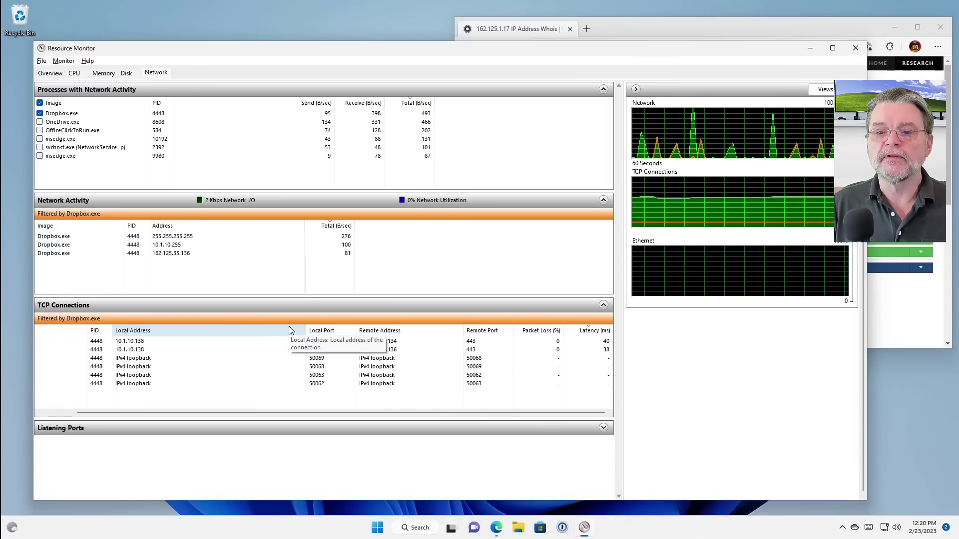
{"action": "left_click_drag", "start_coordinate": [304, 325], "coordinate": [212, 328]}
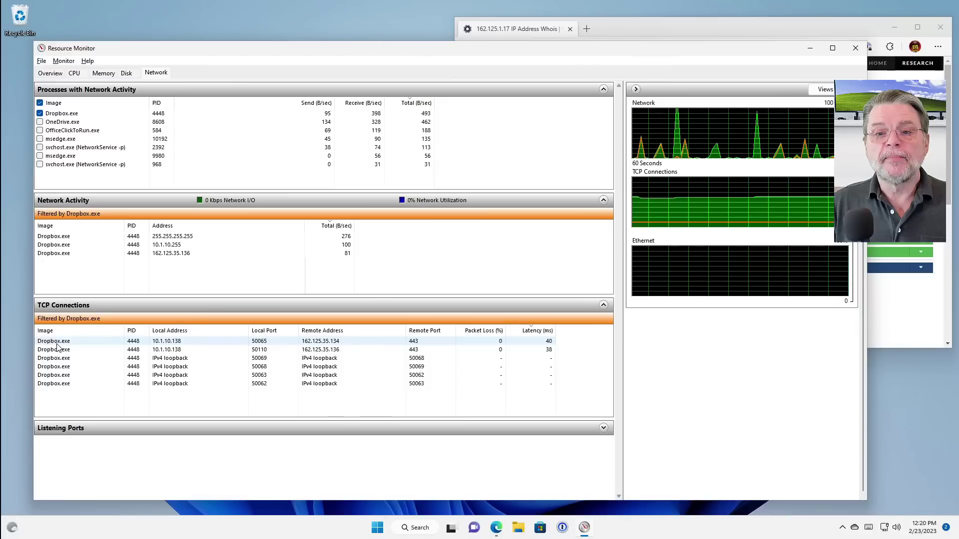